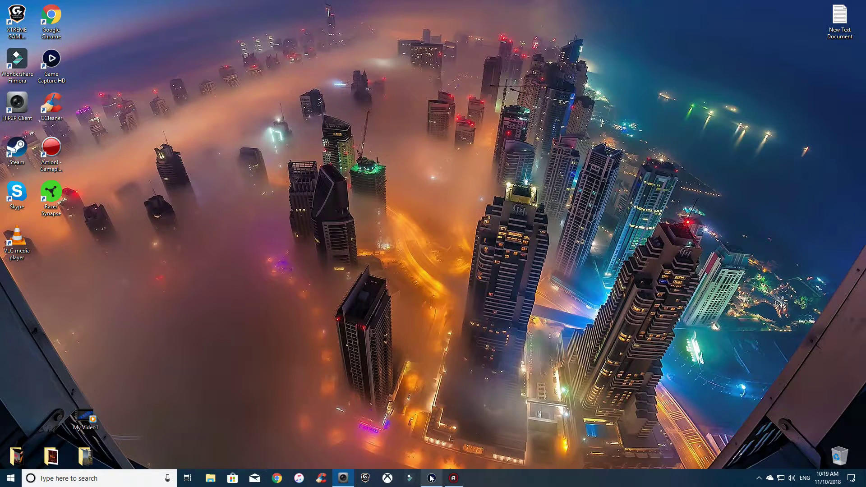
Find the running Game Capture HD program on the Windows taskbar.
{"action": "mouse_move", "coordinate": [433, 483]}
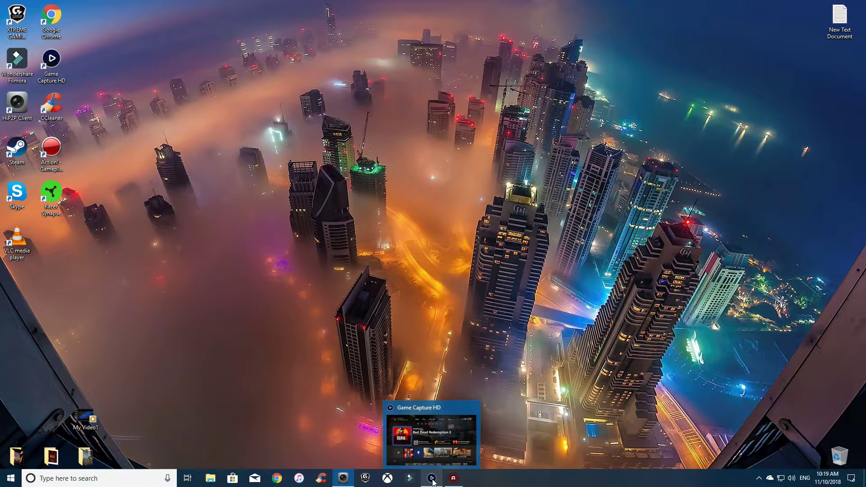
Restore the Game Capture HD window and toggle the live preview off, on, then off again.
{"action": "left_click", "coordinate": [432, 480]}
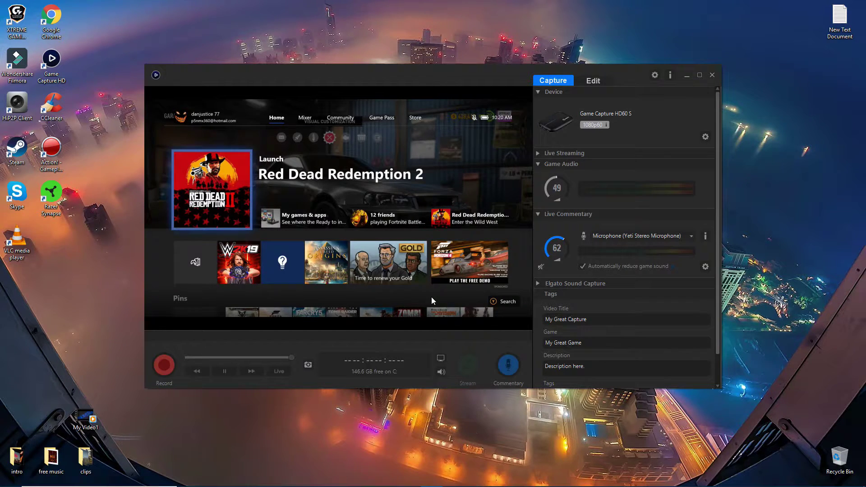
{"action": "left_click", "coordinate": [440, 359]}
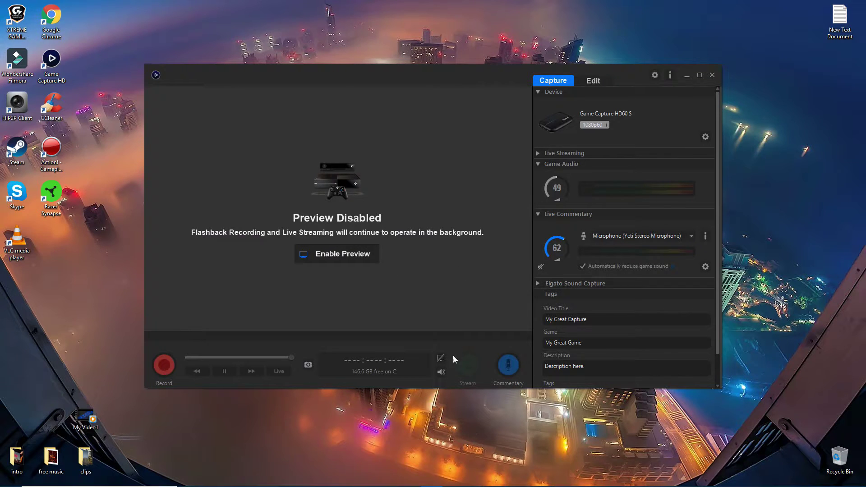
{"action": "left_click", "coordinate": [436, 357]}
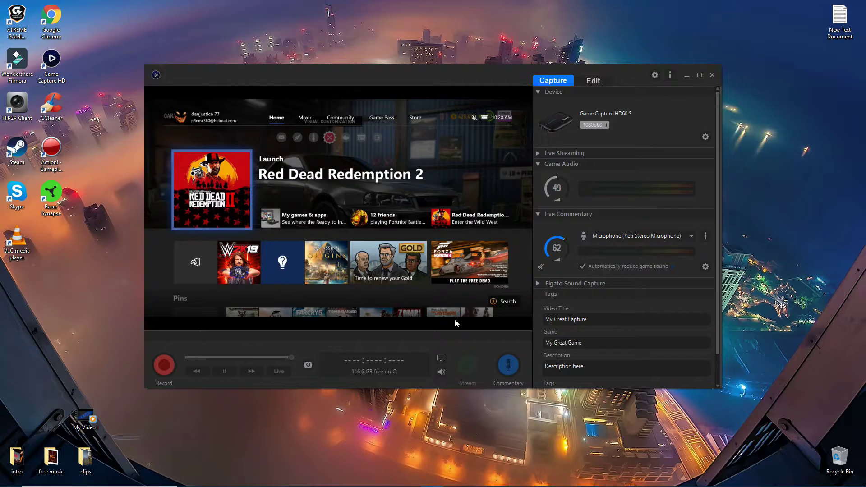
{"action": "left_click", "coordinate": [443, 359]}
Re-enable preview and review Advanced codec settings, keeping the Automatic Radeon decoder and encoder quality unchanged.
{"action": "left_click", "coordinate": [442, 360]}
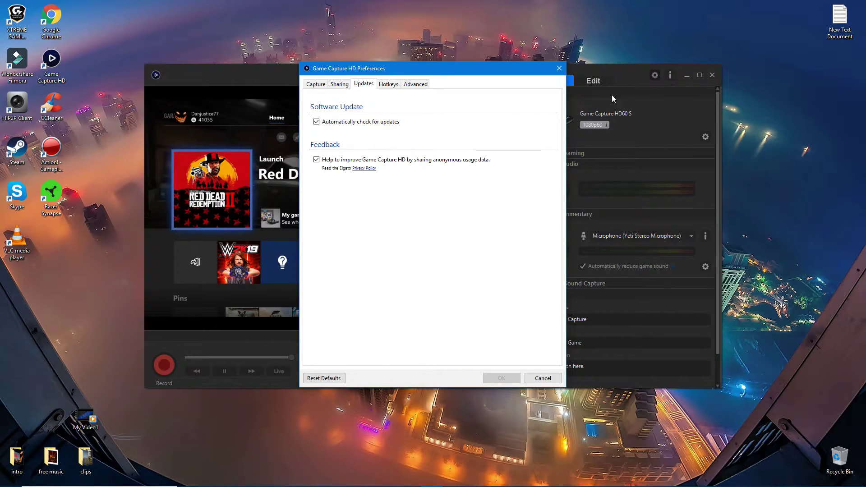
{"action": "left_click", "coordinate": [426, 87]}
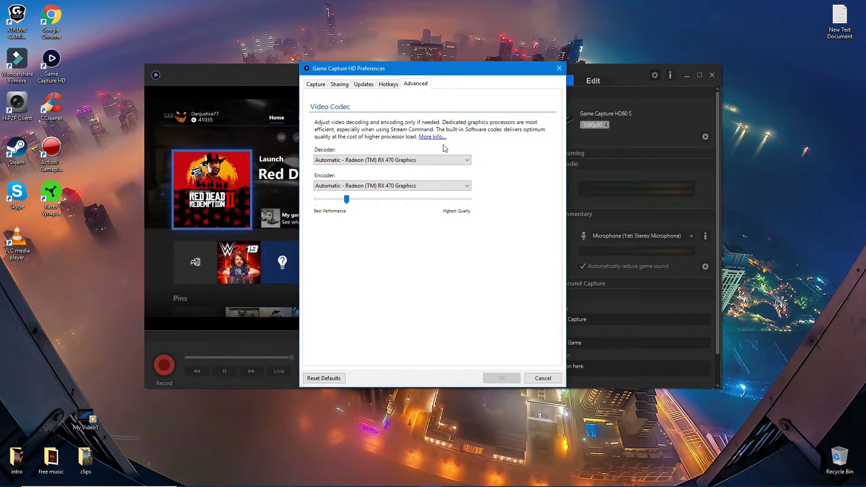
{"action": "left_click", "coordinate": [461, 161]}
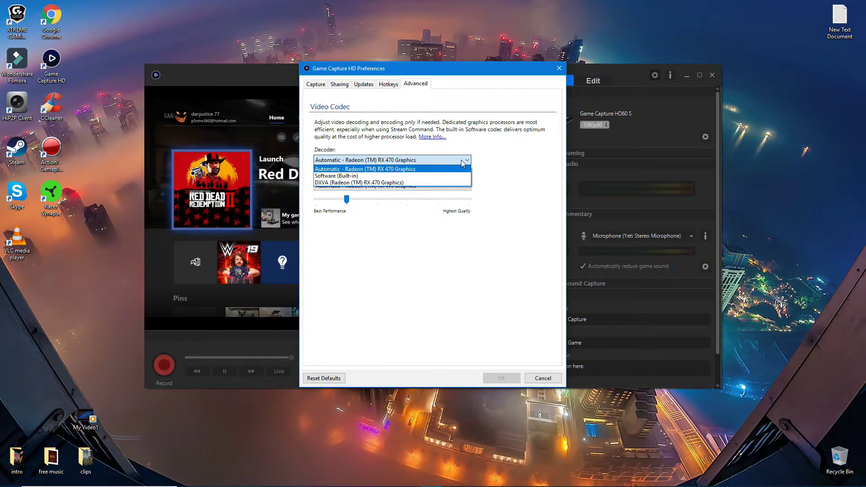
{"action": "left_click", "coordinate": [461, 160]}
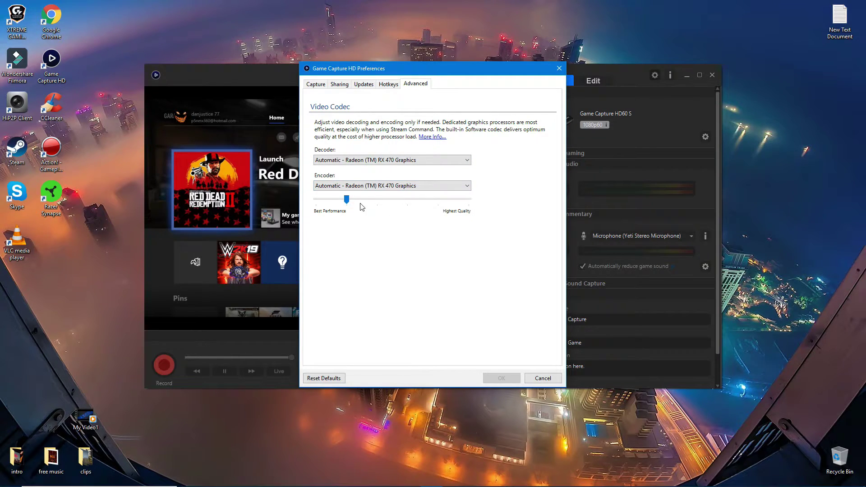
{"action": "left_click_drag", "start_coordinate": [347, 202], "coordinate": [462, 207]}
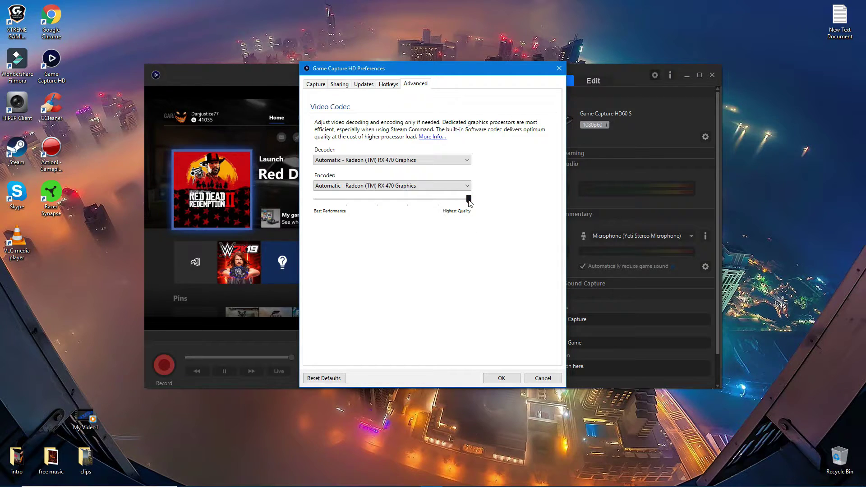
{"action": "left_click_drag", "start_coordinate": [468, 200], "coordinate": [339, 212]}
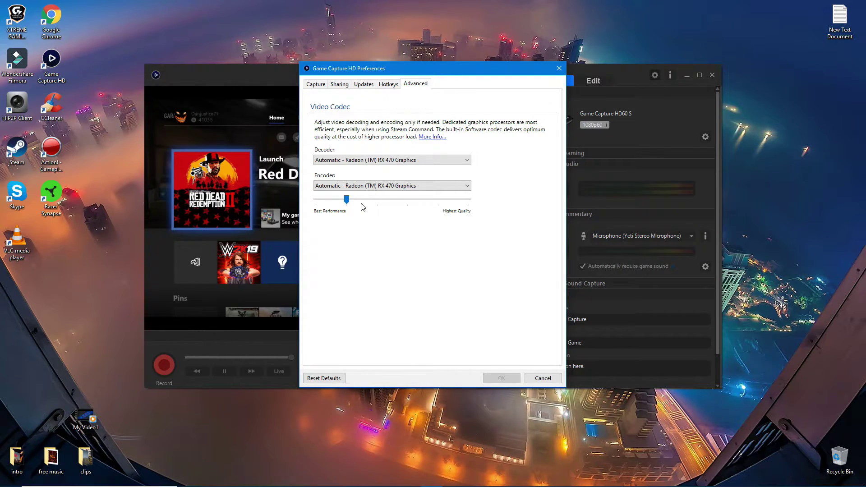
Look through the Hotkeys, Updates and Sharing tabs of Preferences.
{"action": "left_click", "coordinate": [387, 86]}
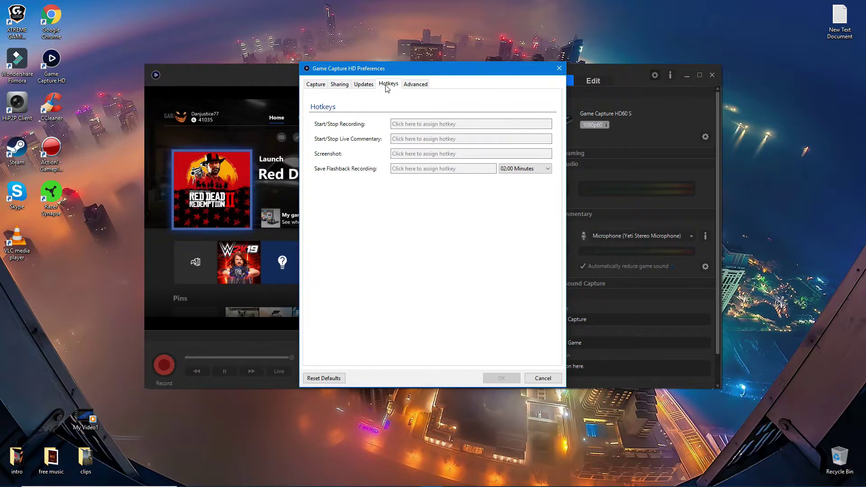
{"action": "left_click", "coordinate": [364, 86]}
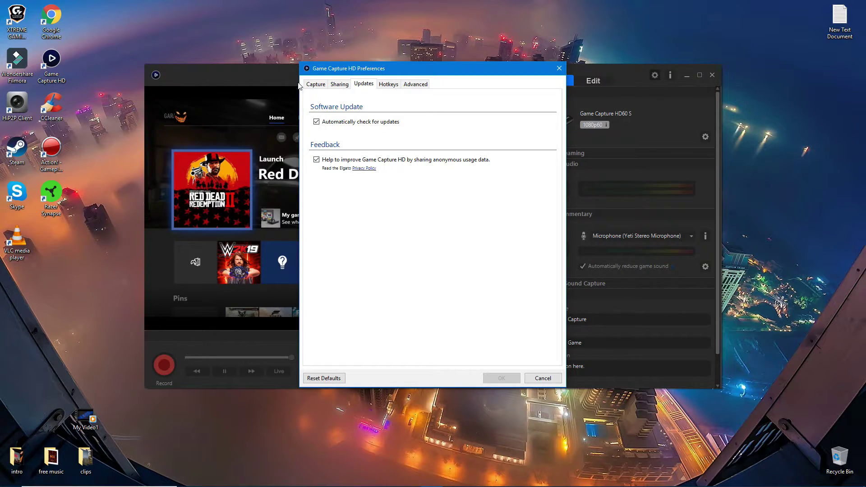
{"action": "left_click", "coordinate": [336, 88]}
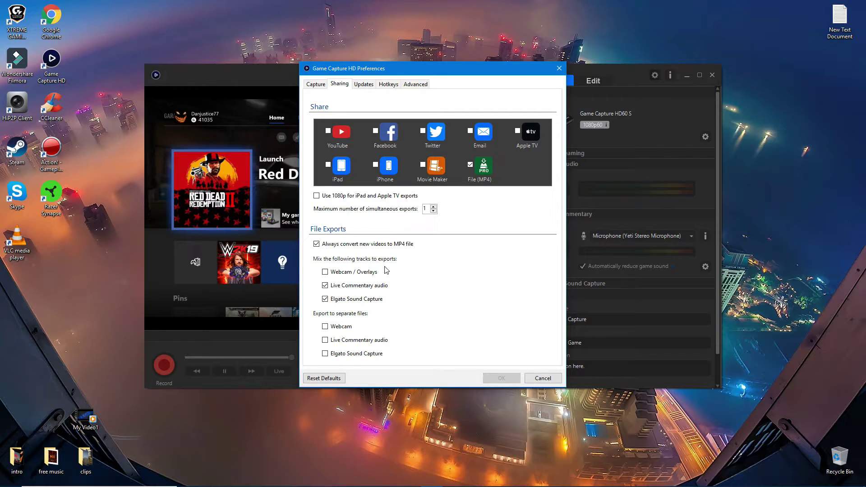
Review the Capture tab storage locations, then close Preferences.
{"action": "left_click", "coordinate": [314, 85]}
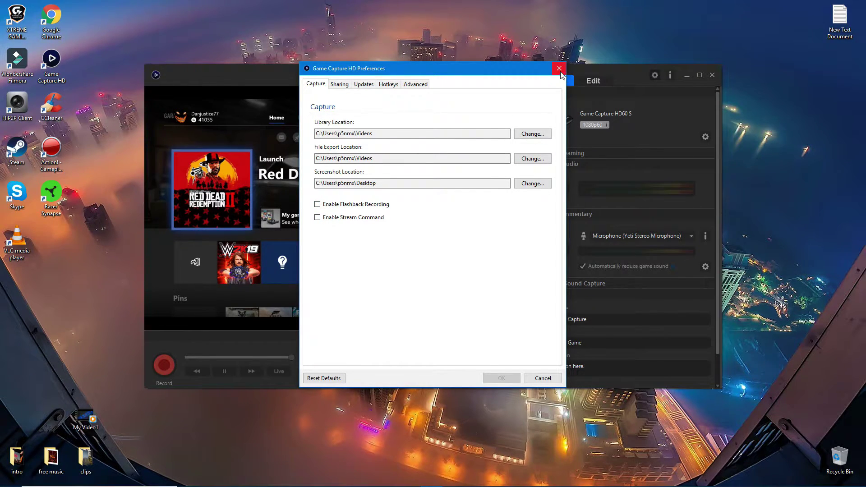
{"action": "left_click", "coordinate": [543, 378]}
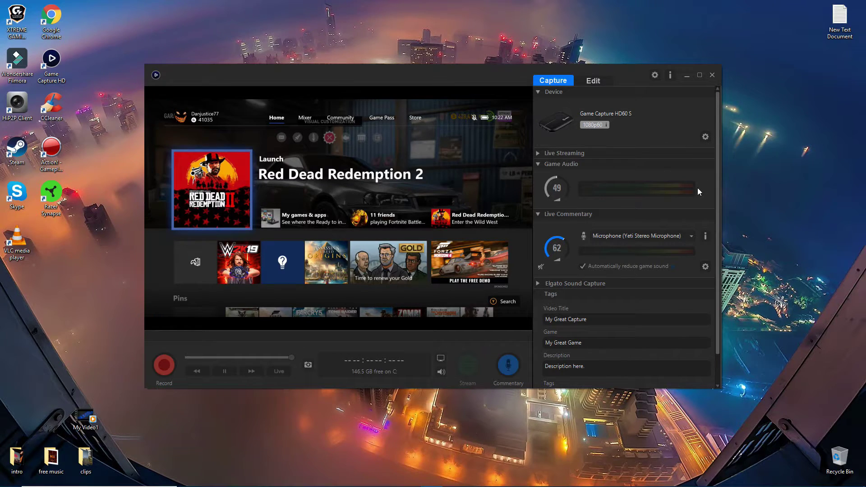
Open HD60 S settings, keep HDMI Audio input and the HD 1080 profile, then move the dialog aside.
{"action": "left_click", "coordinate": [706, 138]}
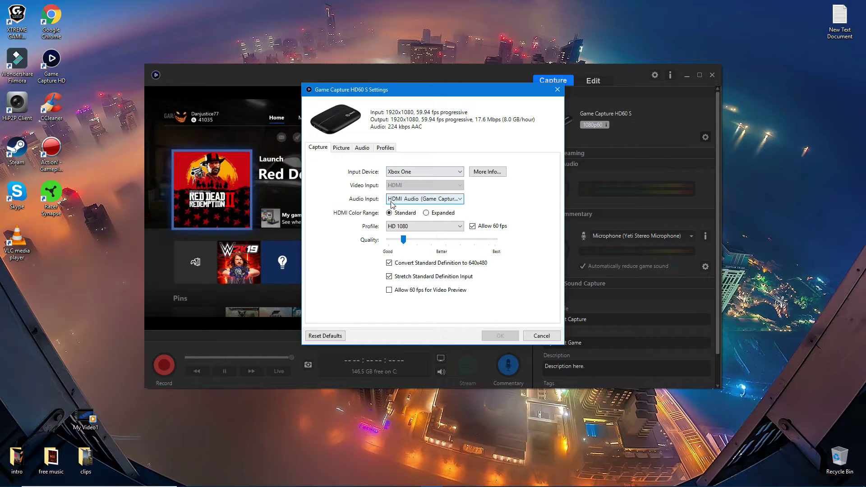
{"action": "left_click", "coordinate": [461, 202]}
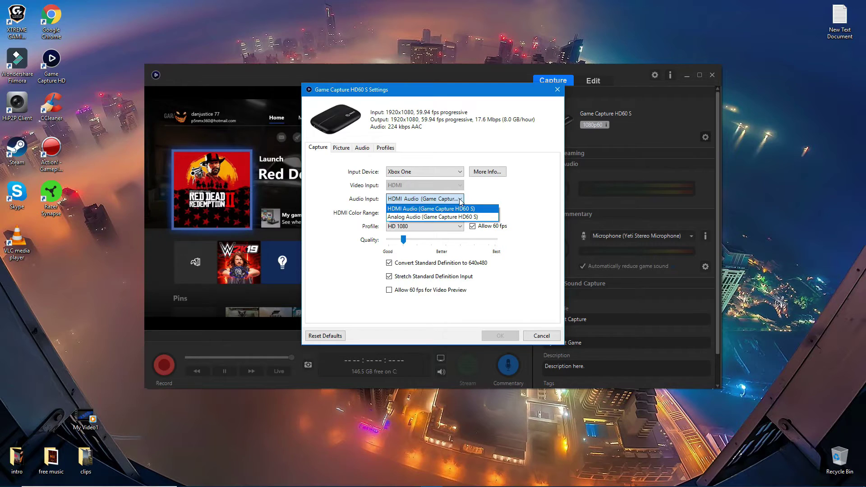
{"action": "left_click", "coordinate": [461, 201]}
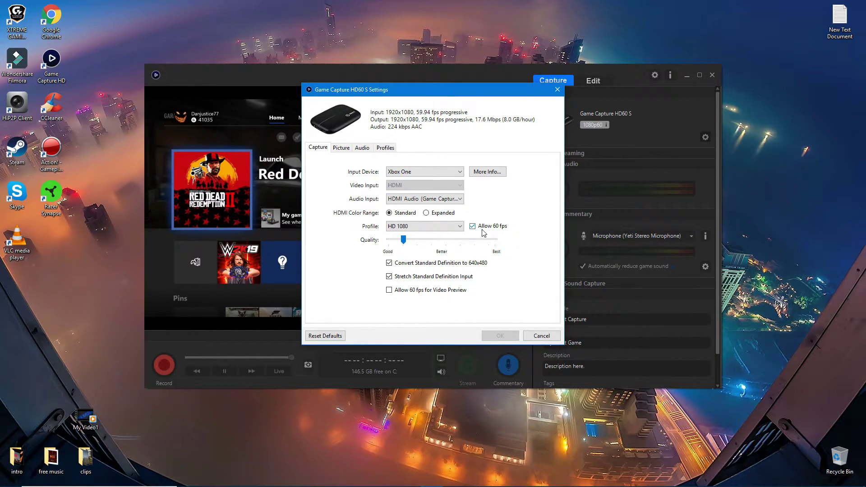
{"action": "mouse_move", "coordinate": [508, 234]}
{"action": "left_click", "coordinate": [454, 229]}
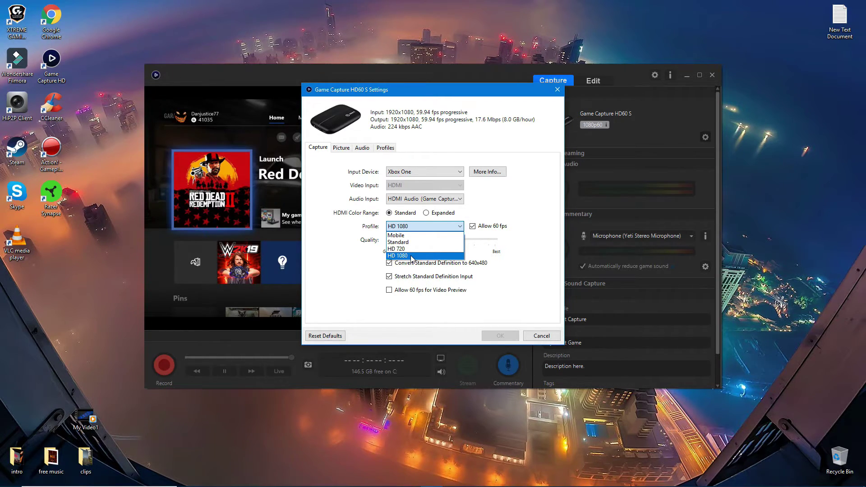
{"action": "left_click", "coordinate": [462, 229]}
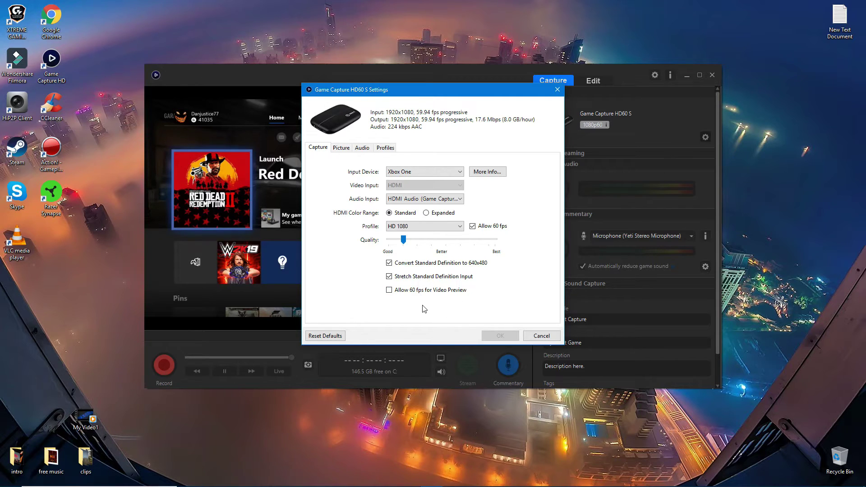
{"action": "left_click_drag", "start_coordinate": [468, 95], "coordinate": [696, 194]}
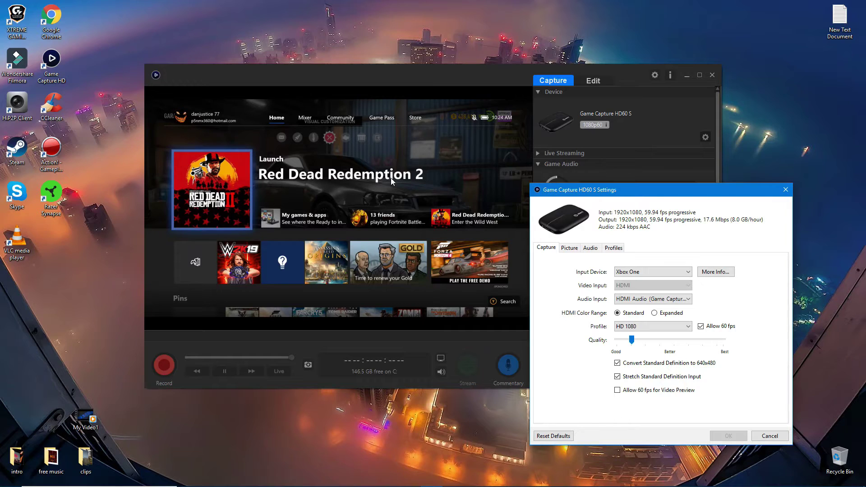
Browse the HD60 S Picture, Audio and Profiles tabs, leaving values unchanged, then close the dialog.
{"action": "left_click_drag", "start_coordinate": [698, 192], "coordinate": [405, 161]}
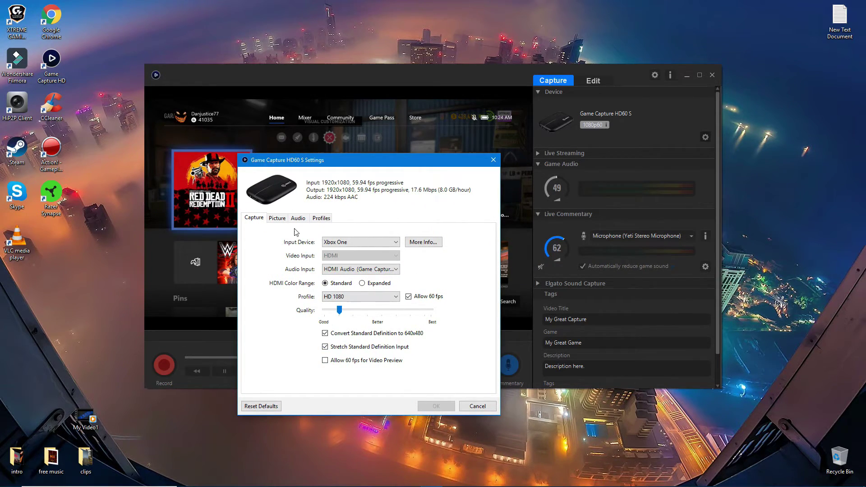
{"action": "left_click", "coordinate": [277, 218]}
{"action": "left_click", "coordinate": [295, 221]}
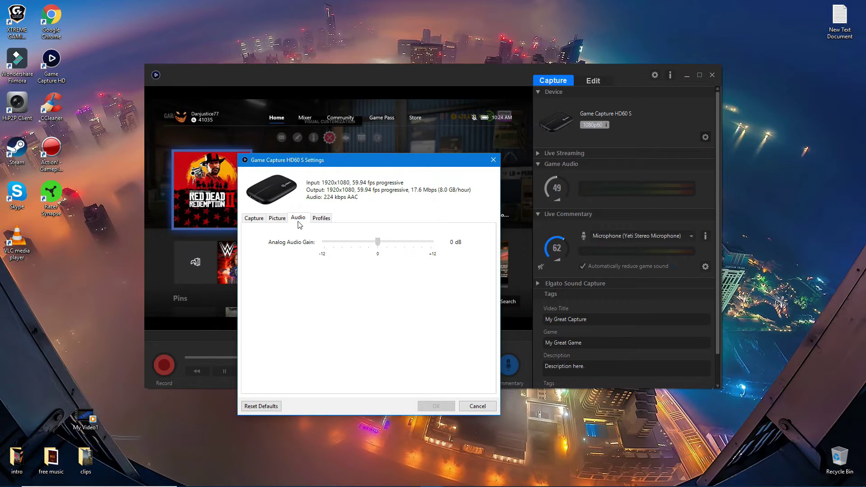
{"action": "left_click", "coordinate": [321, 218]}
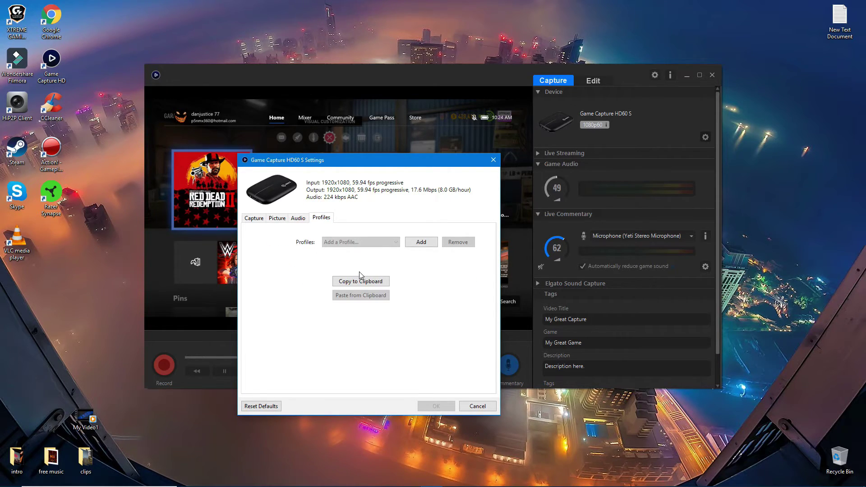
{"action": "left_click", "coordinate": [276, 218]}
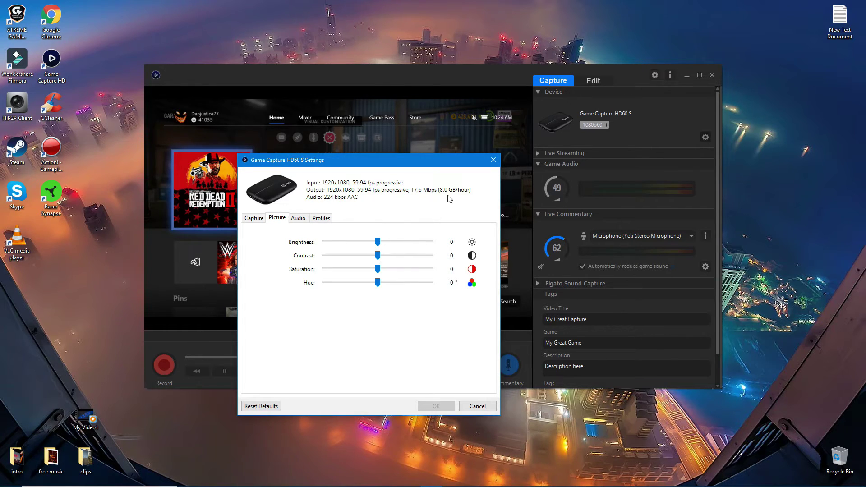
{"action": "left_click", "coordinate": [493, 161]}
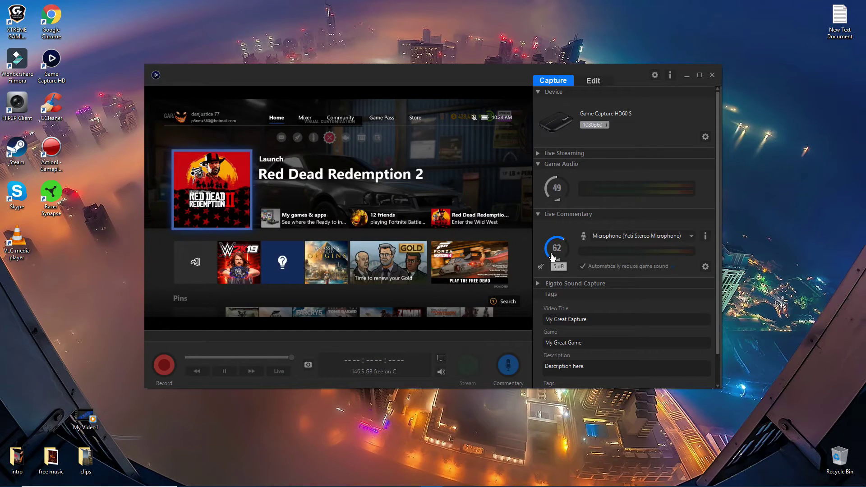
Check the Live Commentary microphone settings, disable the preview, and start recording.
{"action": "left_click", "coordinate": [705, 267]}
{"action": "left_click", "coordinate": [781, 307]}
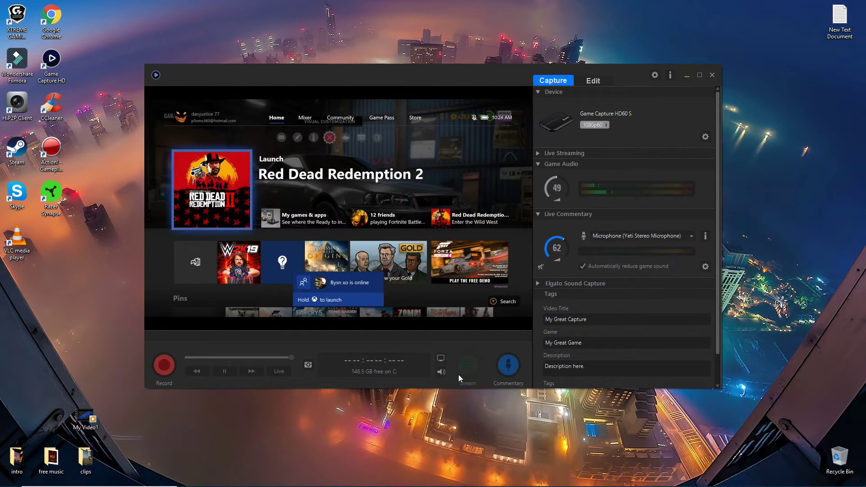
{"action": "left_click", "coordinate": [441, 359]}
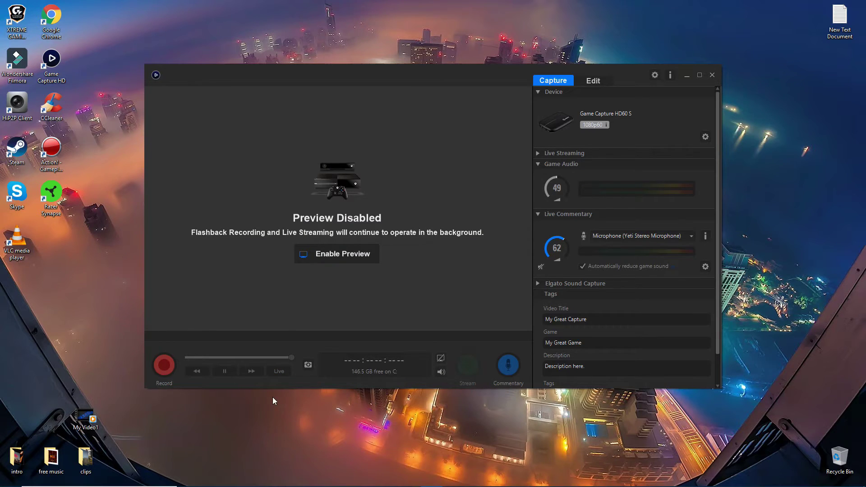
{"action": "left_click", "coordinate": [165, 364]}
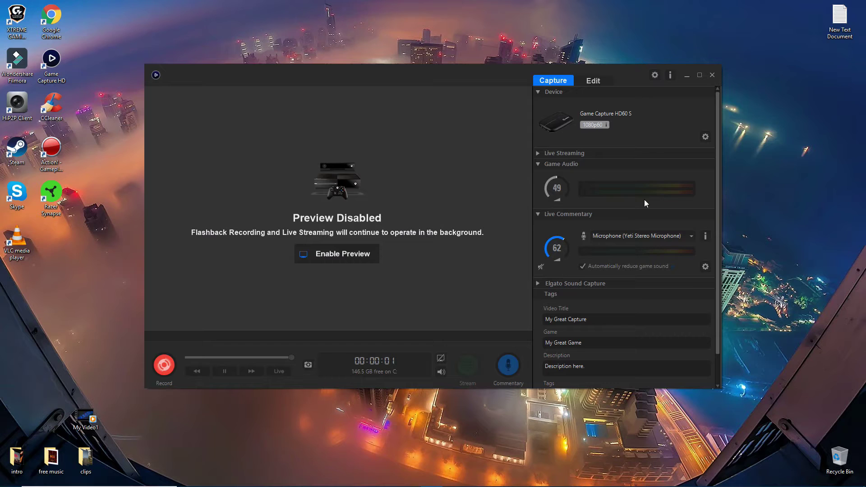
Keep the Yeti Stereo Microphone for commentary and turn Commentary on, then off.
{"action": "left_click", "coordinate": [692, 237]}
{"action": "left_click", "coordinate": [692, 237]}
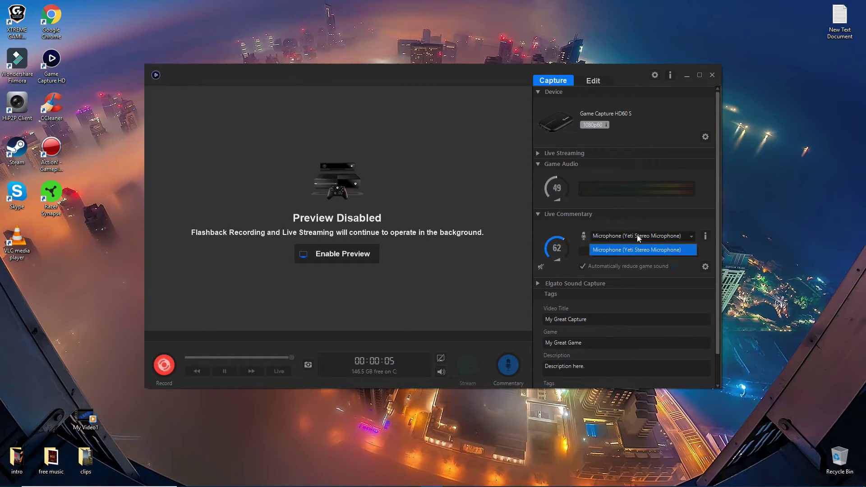
{"action": "left_click", "coordinate": [705, 236]}
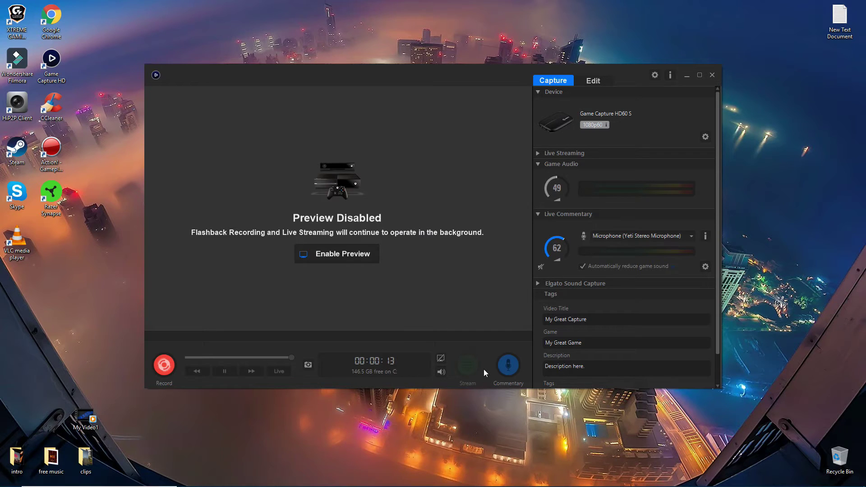
{"action": "left_click", "coordinate": [503, 364]}
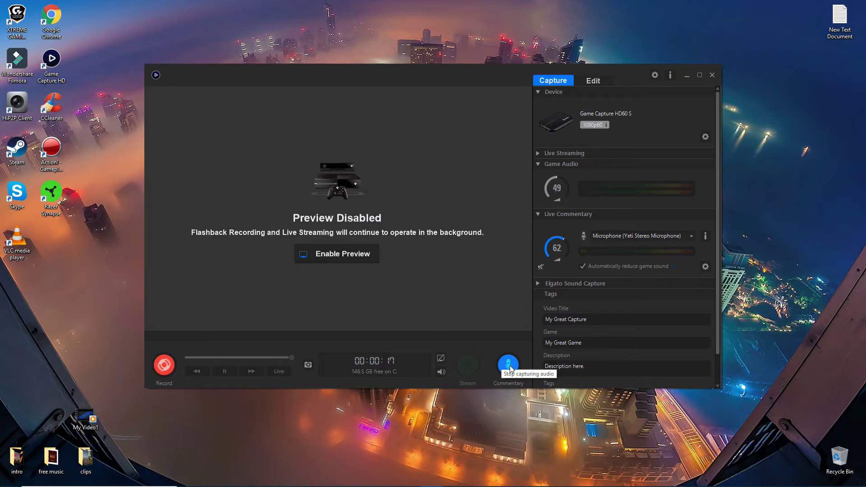
{"action": "left_click", "coordinate": [505, 365]}
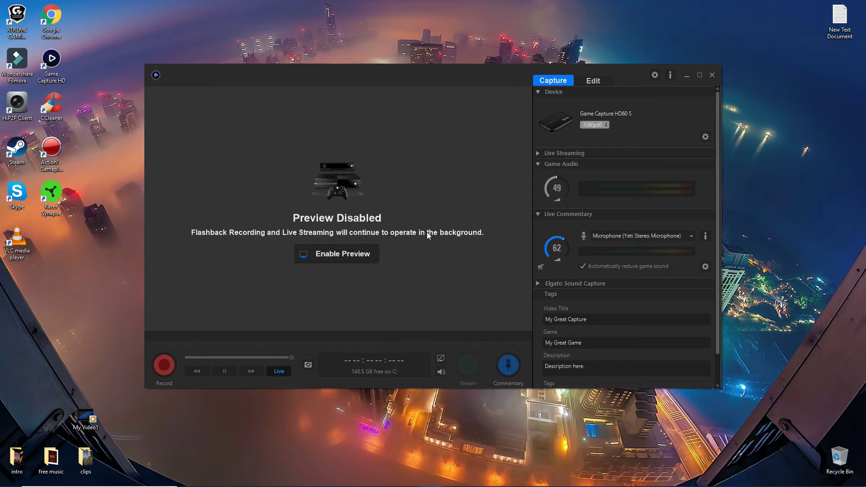
Switch to the Edit library to find the 31-second My Great Capture recording.
{"action": "left_click", "coordinate": [595, 83]}
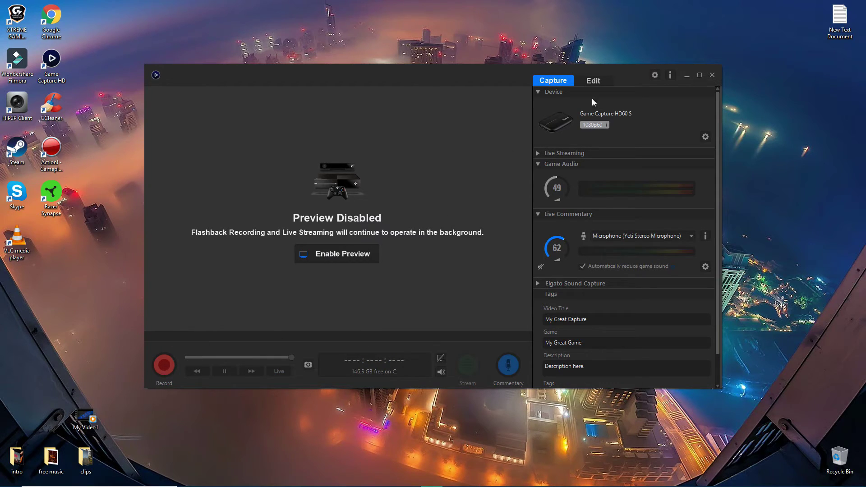